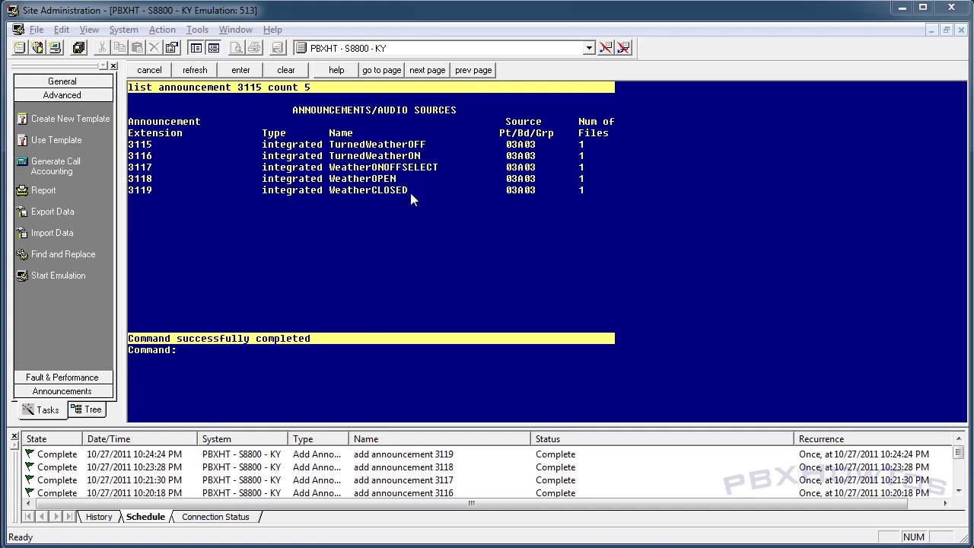
Focus the command prompt to list announcements 3115–3119 with 'list announcement 3115 count 5'.
left_click(335, 329)
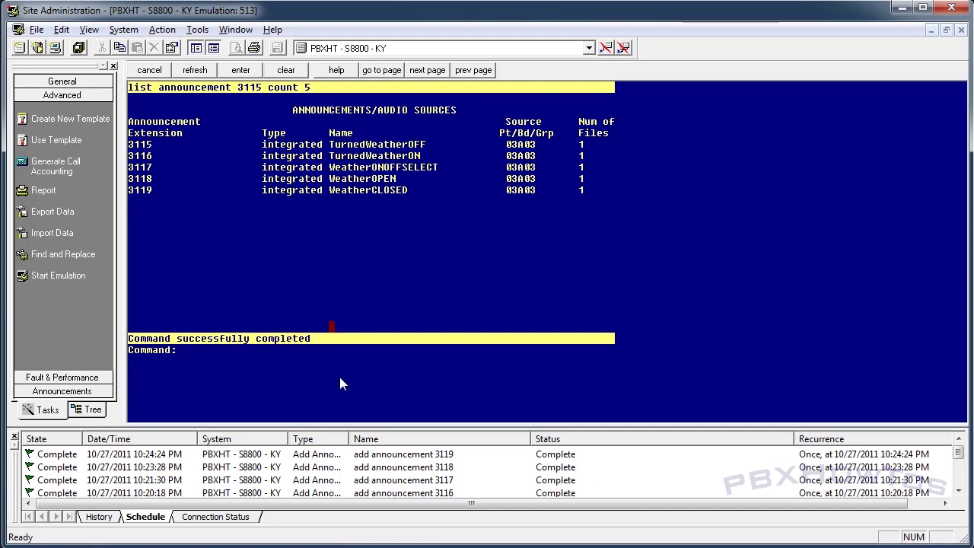
Open the vector variables form with 'change var' and describe variable A as 'WEATHER STATUS'.
type("change var")
key("Return")
type("WA")
key("BackSpace")
type("EAT")
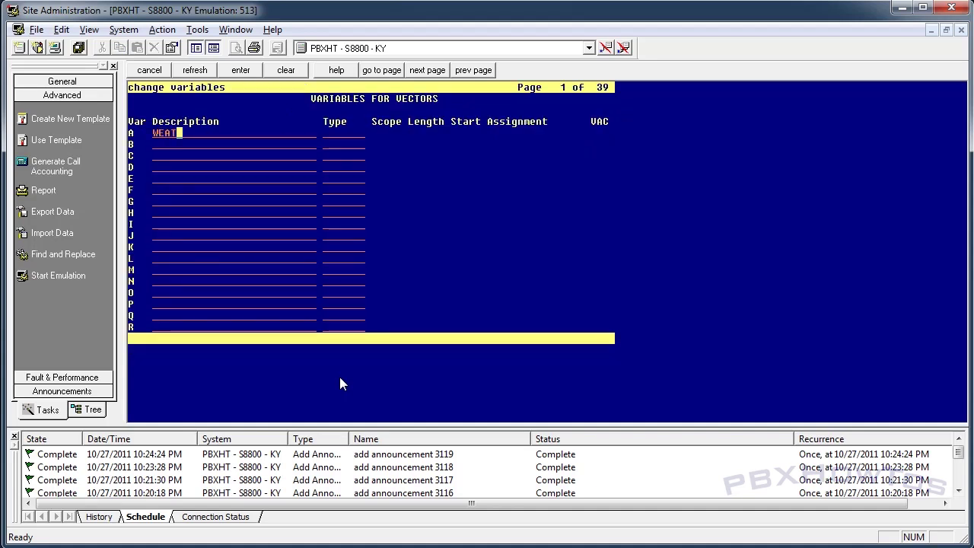
type("HER STATUS")
Make A a global collect variable, length 1, assignment 2, and save it.
key("Tab")
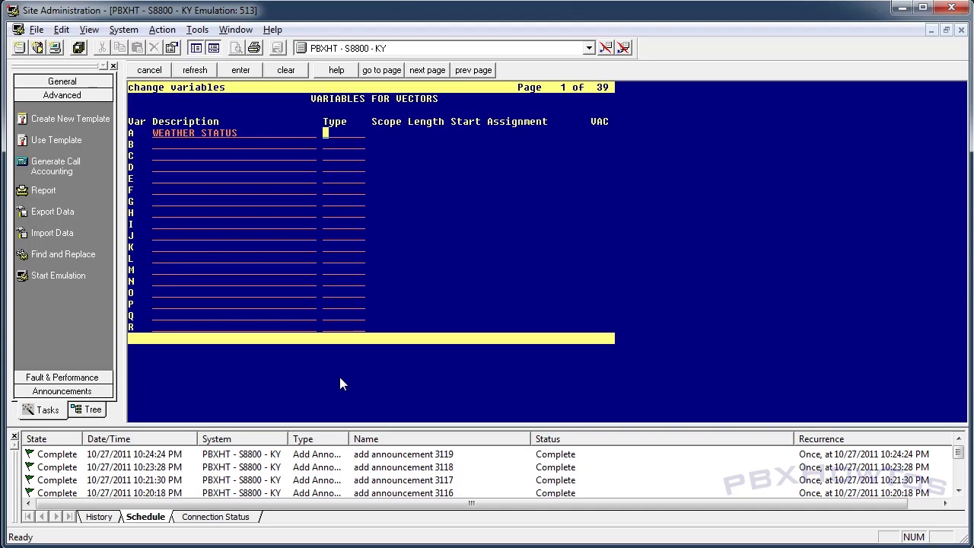
type("collect")
key("Tab")
type("g")
key("Tab")
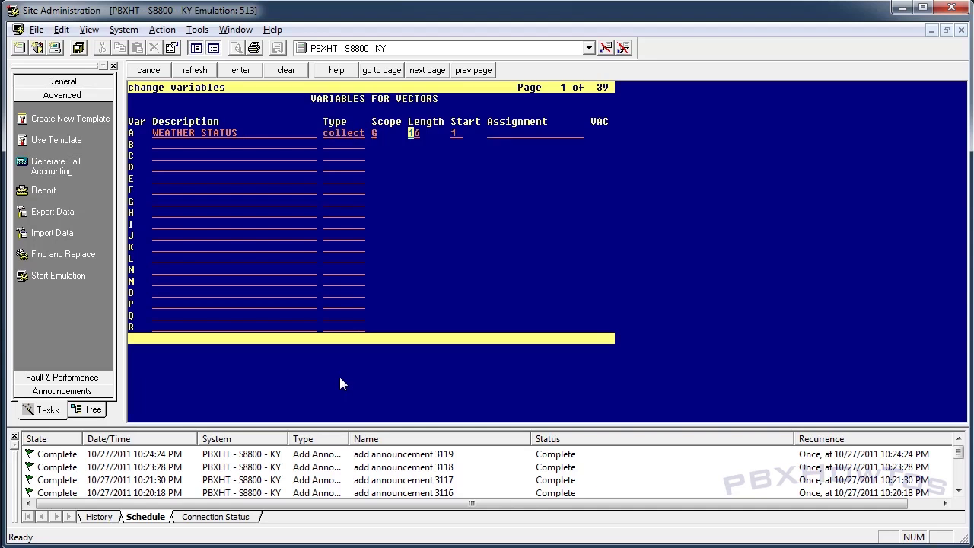
type("1")
key("Tab")
key("Tab")
type("2")
key("F3")
Open vector 13 and name it 'SET-WEATHER-STA'.
type("change vector 1")
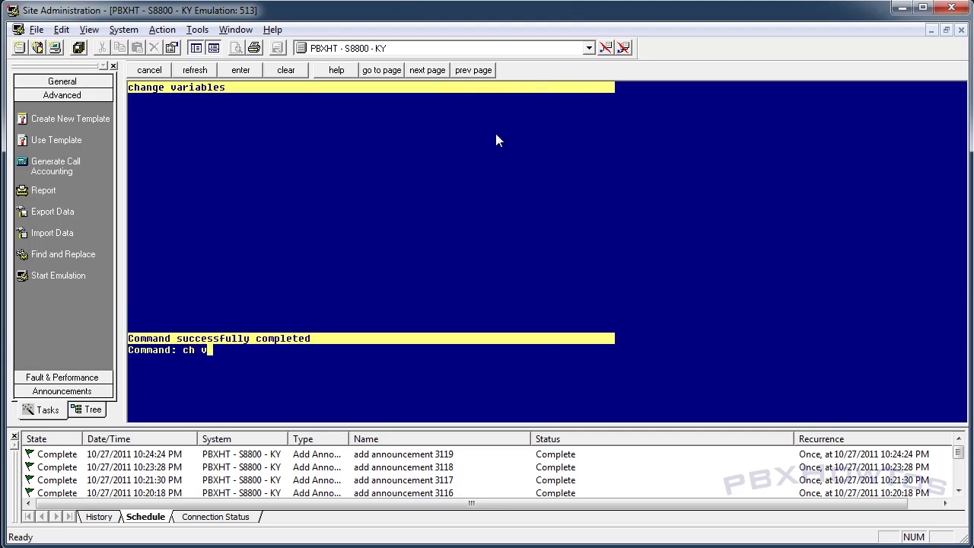
type("3")
key("Return")
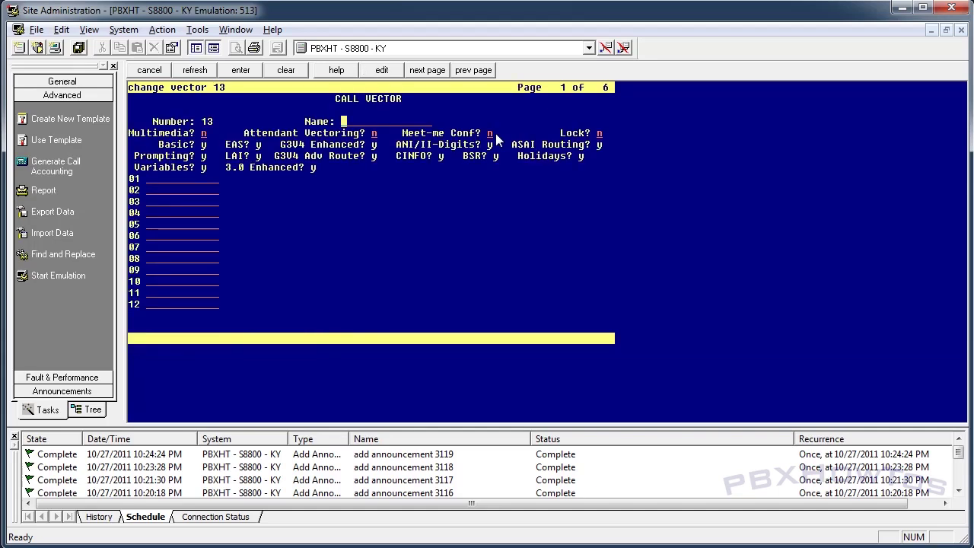
type("SET-WEATHER-STA")
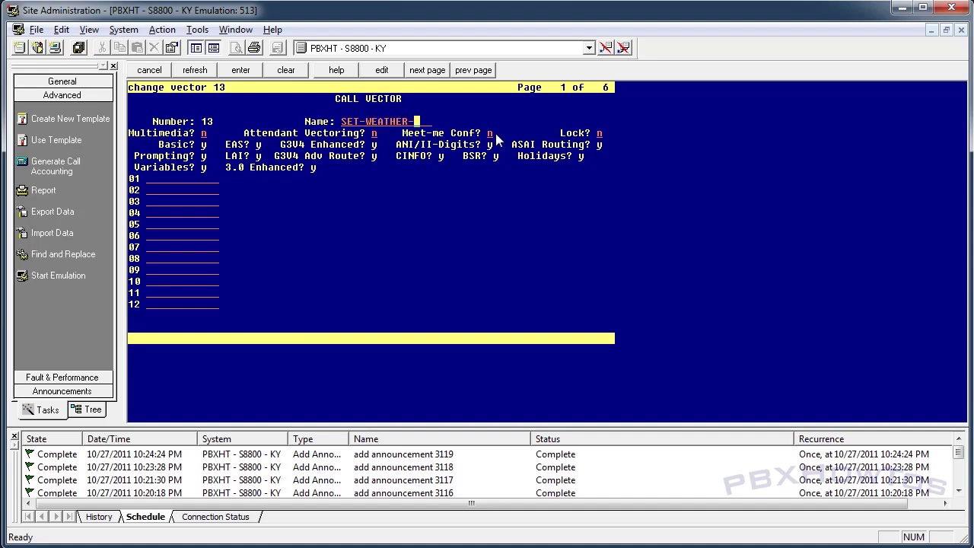
key("Tab")
key("Down")
Make step 01 the comment 'To turn on weather msg press 1 to turn off press 2'.
type("wait-")
key("BackSpace")
key("BackSpace")
key("BackSpace")
key("BackSpace")
key("BackSpace")
type("#    ")
type("GET")
key("BackSpace")
key("BackSpace")
key("BackSpace")
type("To turn on weather msg press ")
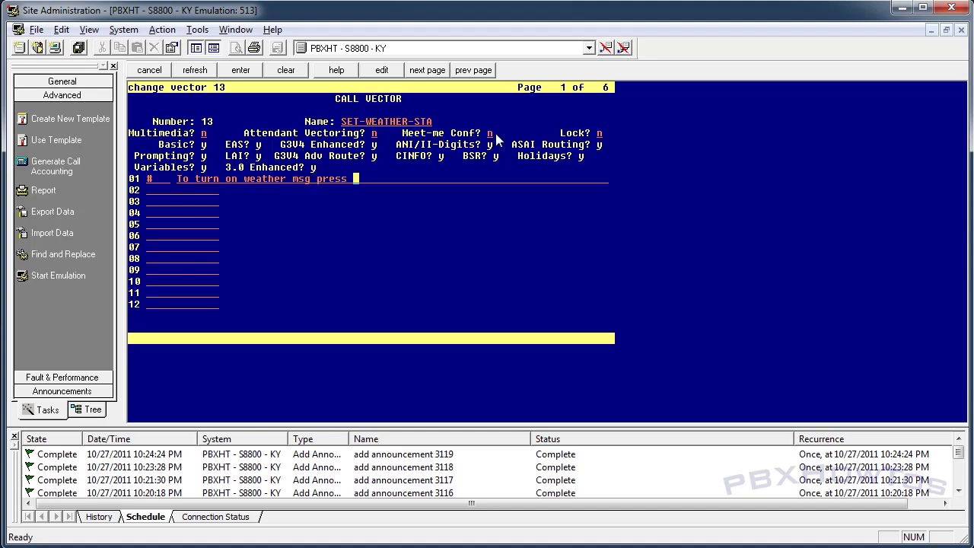
type("1 to turn off press 2")
key("Tab")
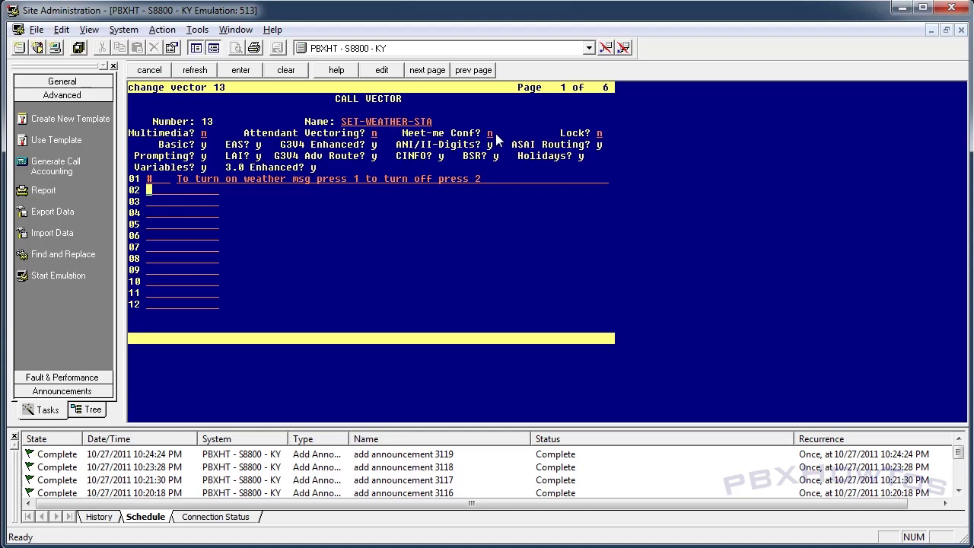
Make step 02 collect 1 digit after announcement 3117 into variable A.
type("collect")
key("Tab")
type("1")
key("Tab")
type("3117")
key("Tab")
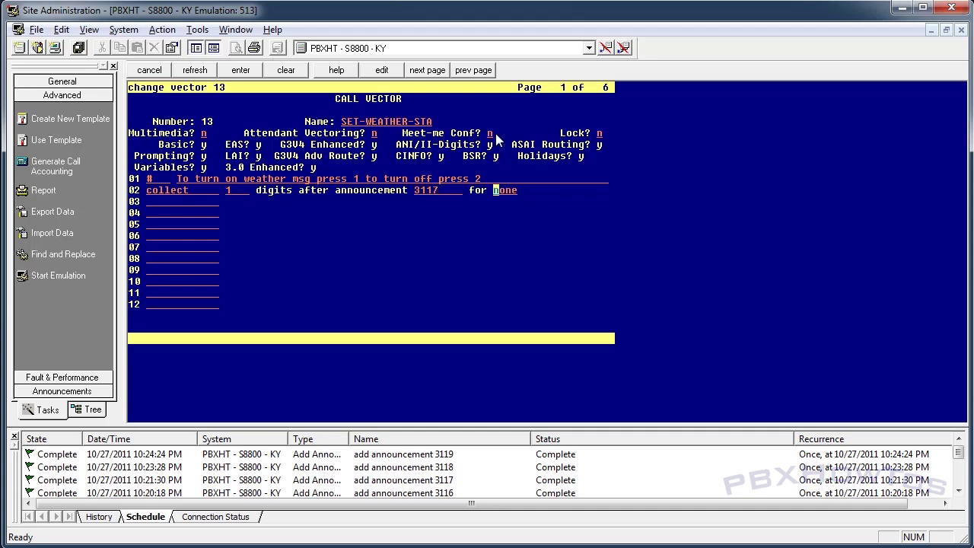
type("A")
key("Tab")
Add step 03: goto step 5 if A = 1.
type("goto")
key("Tab")
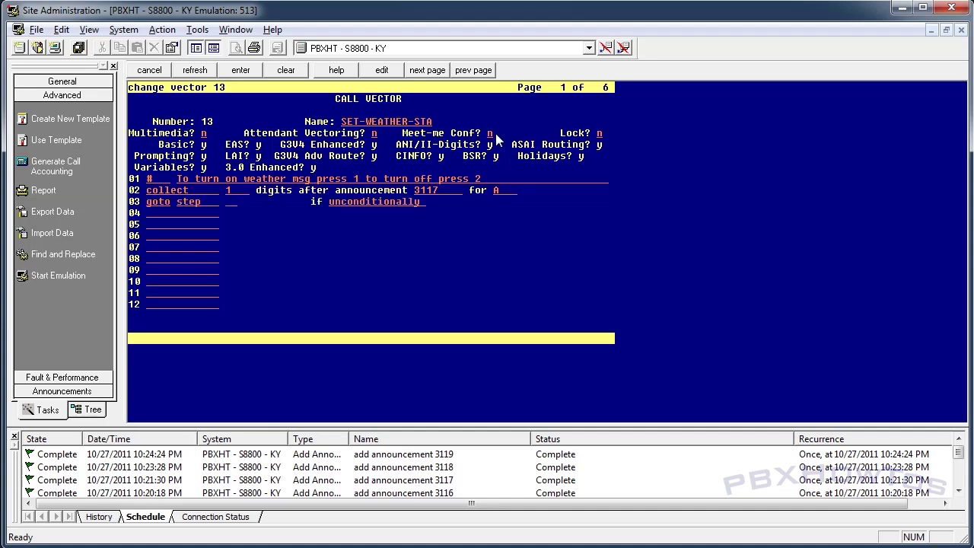
key("Tab")
type("5")
key("Tab")
type("A")
key("Tab")
type("=")
key("Tab")
type("1")
key("Tab")
Add step 04: goto step 6 if A = 2.
type("goto")
key("Tab")
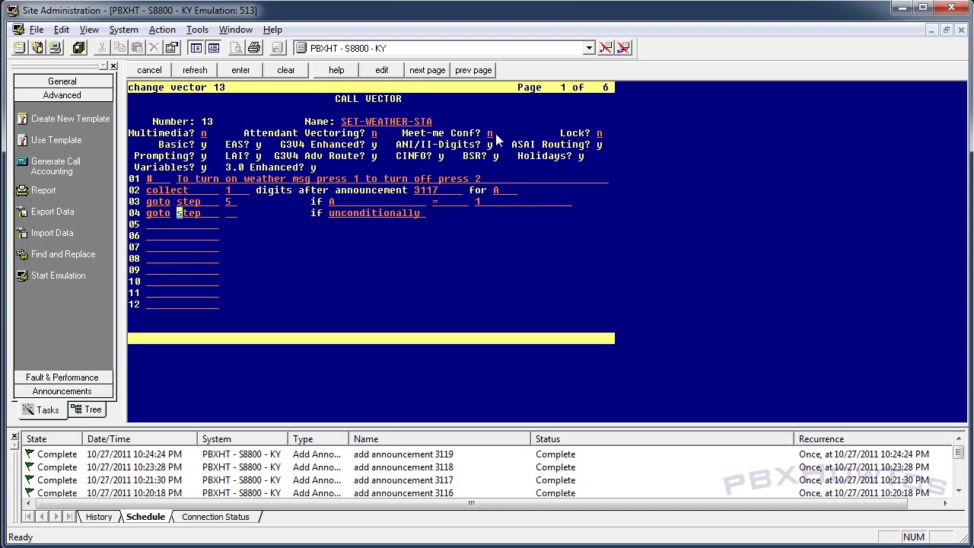
key("Tab")
type("6")
key("Tab")
type("A")
key("Tab")
type("=")
key("Tab")
type("2")
key("Tab")
key("Tab")
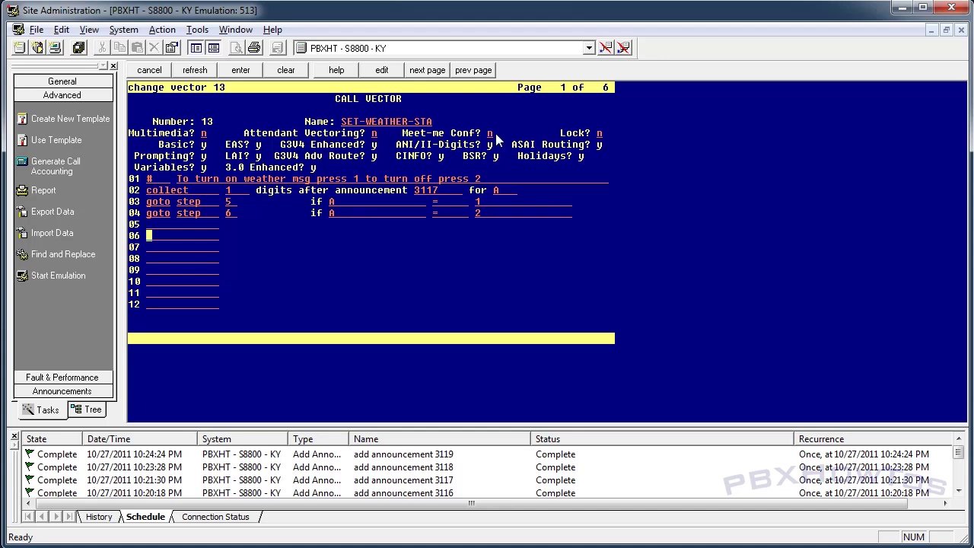
Retarget step 03 to step 6 and step 04 to step 7.
key("shift+Tab")
key("Up")
key("Up")
key("Tab")
key("Tab")
type("6")
key("Down")
Add disconnect steps after announcements 3116 and 3115, then save vector 13.
key("Tab")
key("Tab")
key("shift+Tab")
type("7")
key("Down")
key("Down")
type("disc")
key("Tab")
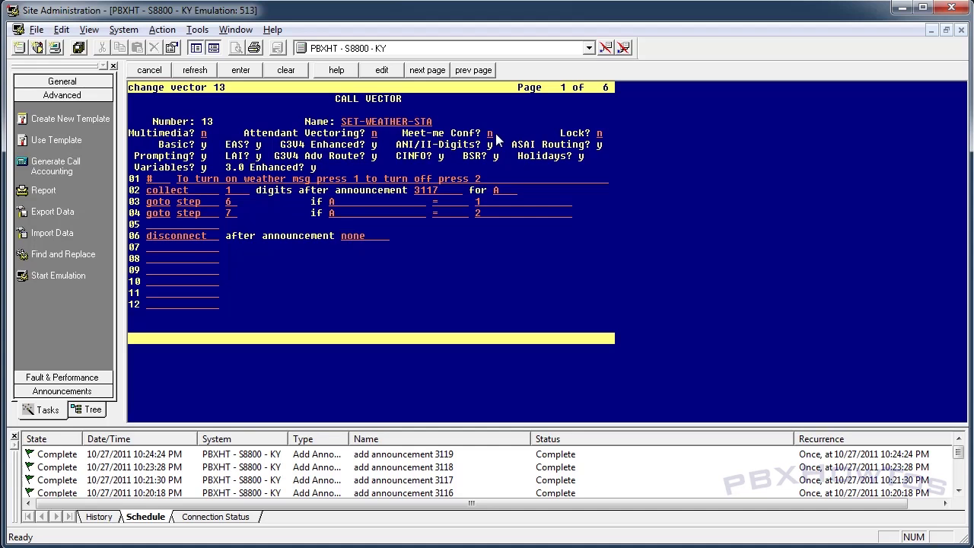
type("3116")
key("Tab")
type("disconnect")
key("Tab")
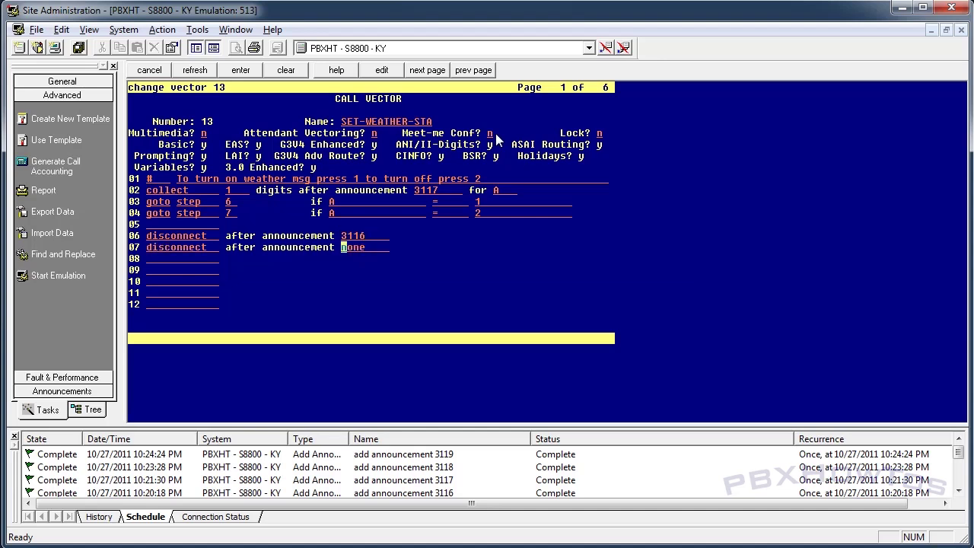
type("3115")
key("Tab")
key("F3")
Open vector 131 with 'ch vec 131' and name it 'WEATHER-CHECK'.
type("ch vec 131")
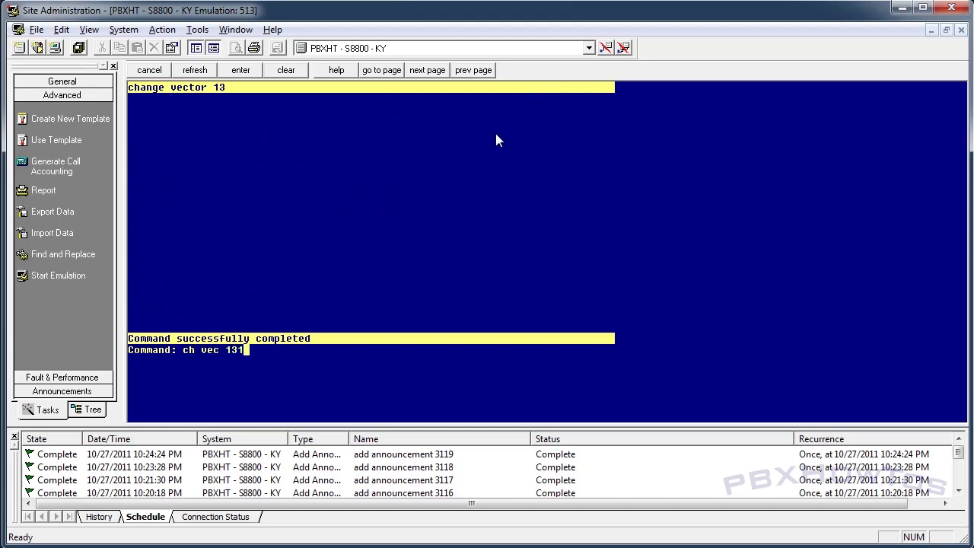
key("Return")
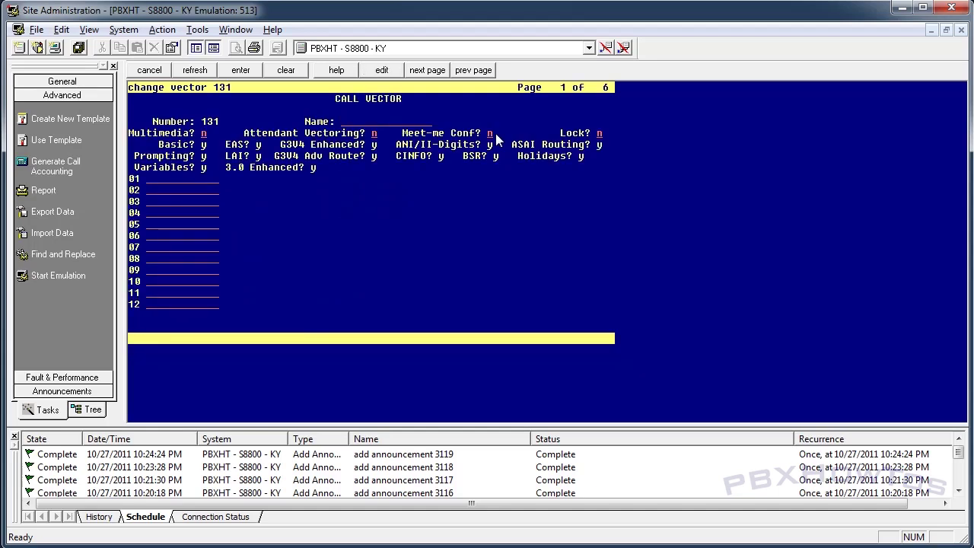
type("WEAT")
type("HER-CHECK")
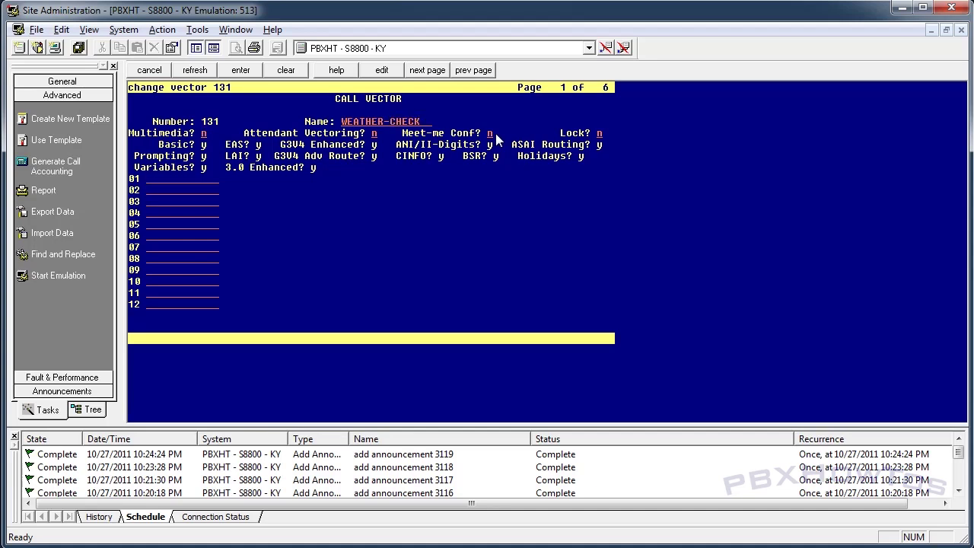
Make step 01 a wait-time step hearing ringback.
type("wwait")
key("Tab")
type("wait")
key("Tab")
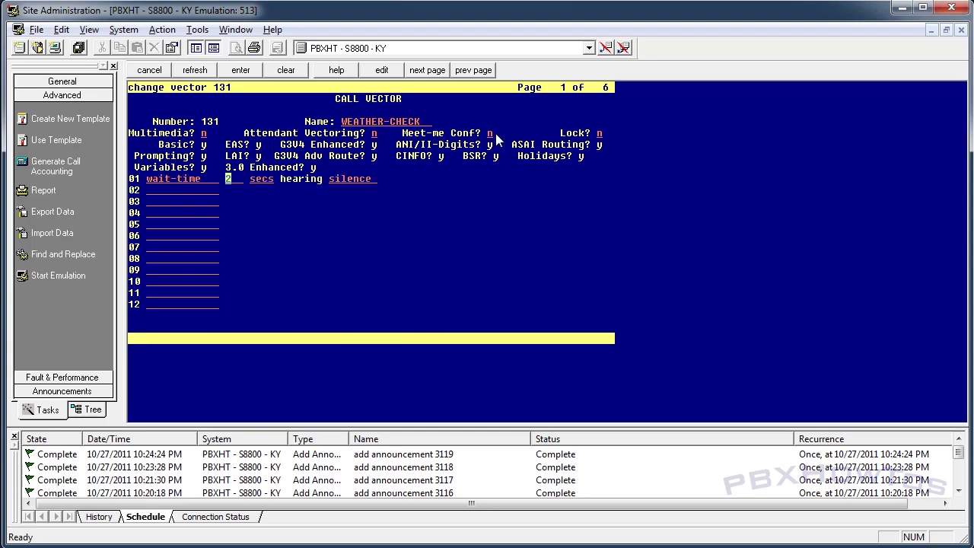
key("Tab")
type("ring")
key("Tab")
Start step 02 as a goto step 7 conditioned on variable A.
type("goto")
key("Tab")
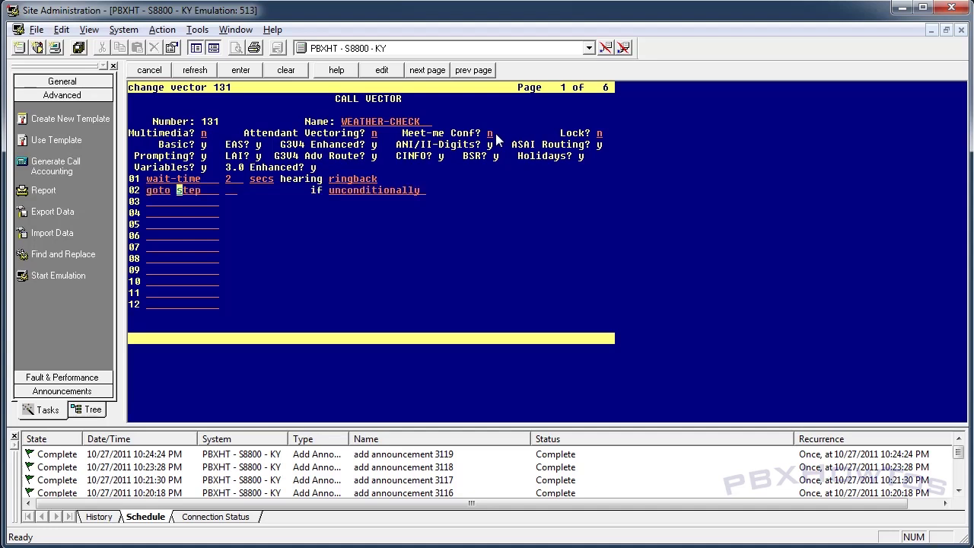
type("7 if A")
key("Tab")
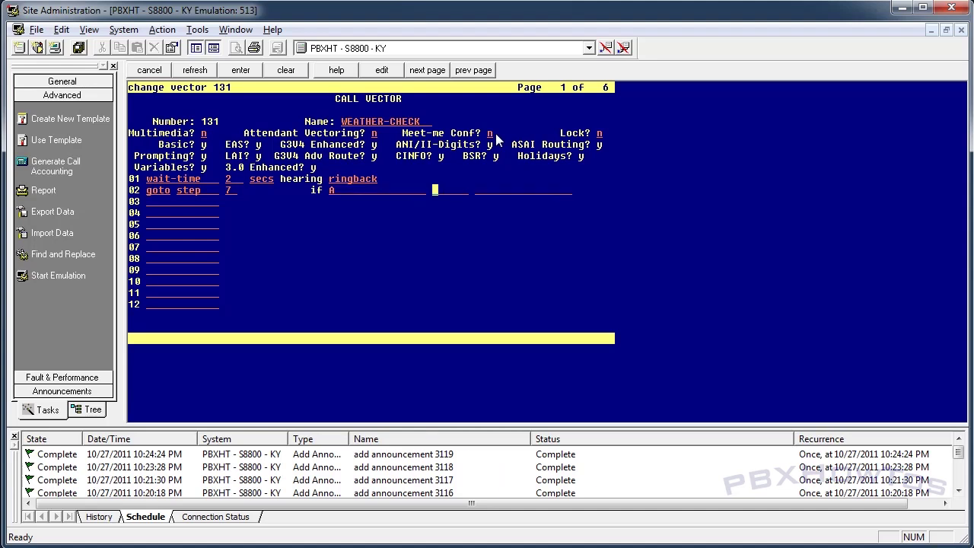
type("=")
key("Tab")
key("Tab")
type("goto")
key("Tab")
key("Tab")
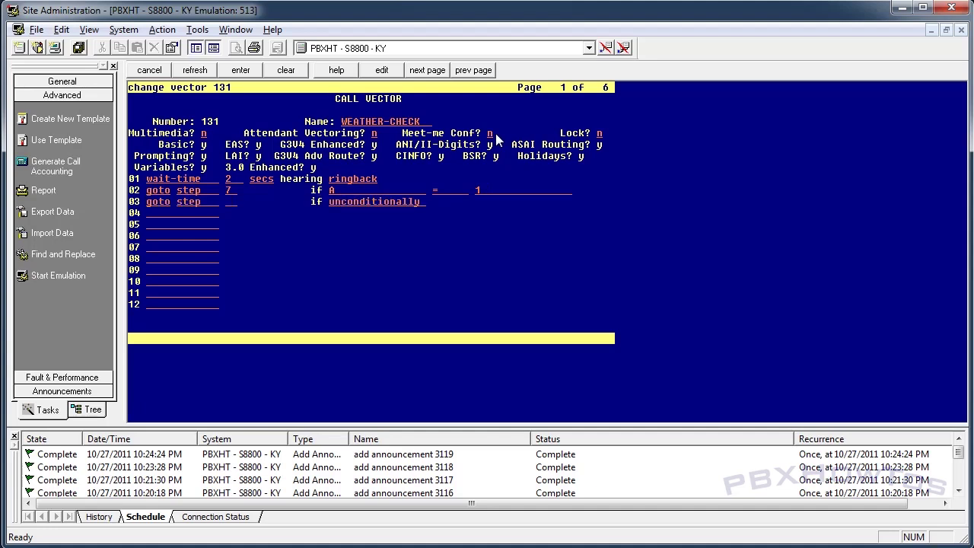
Set step 02's target to 5 and make step 03 goto step 7 if A = 2.
key("Tab")
key("Tab")
type("5")
key("Tab")
key("Tab")
key("Tab")
type("7")
key("Tab")
type("A")
key("Tab")
type("=")
key("Tab")
type("2")
key("Tab")
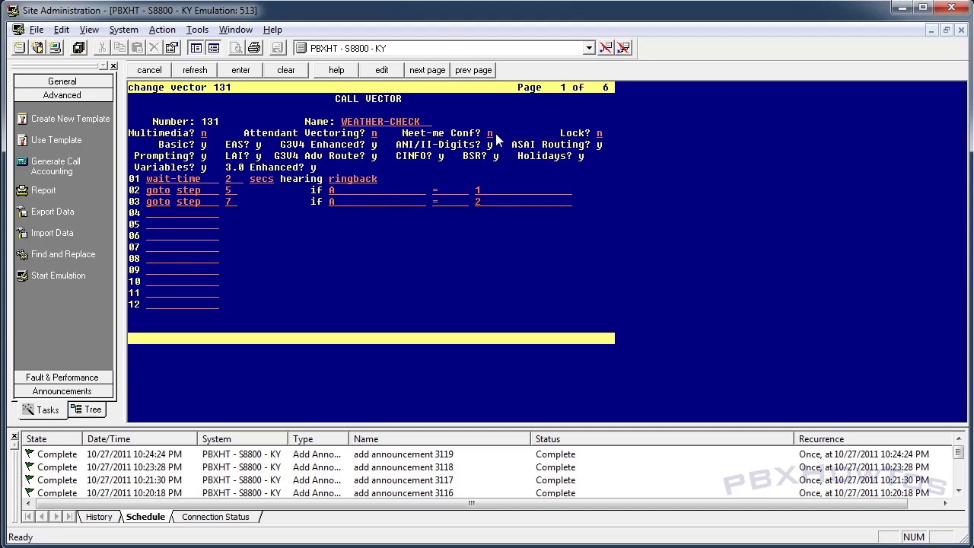
Add a disconnect after 3119, insert an 'OFFICE IS CLOSED' comment, and enter announcement 3118.
type("disconnect")
key("Tab")
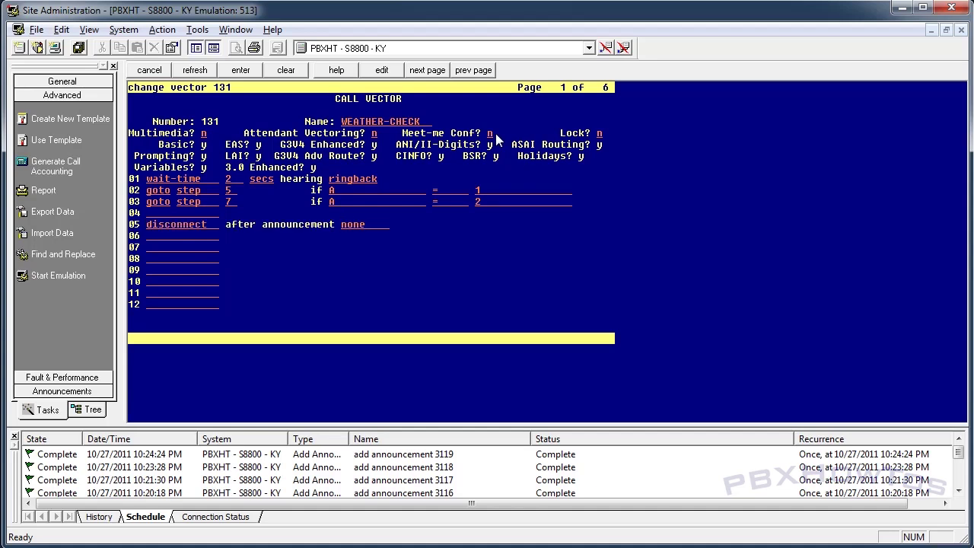
type("3119")
left_click(399, 73)
type("i 4")
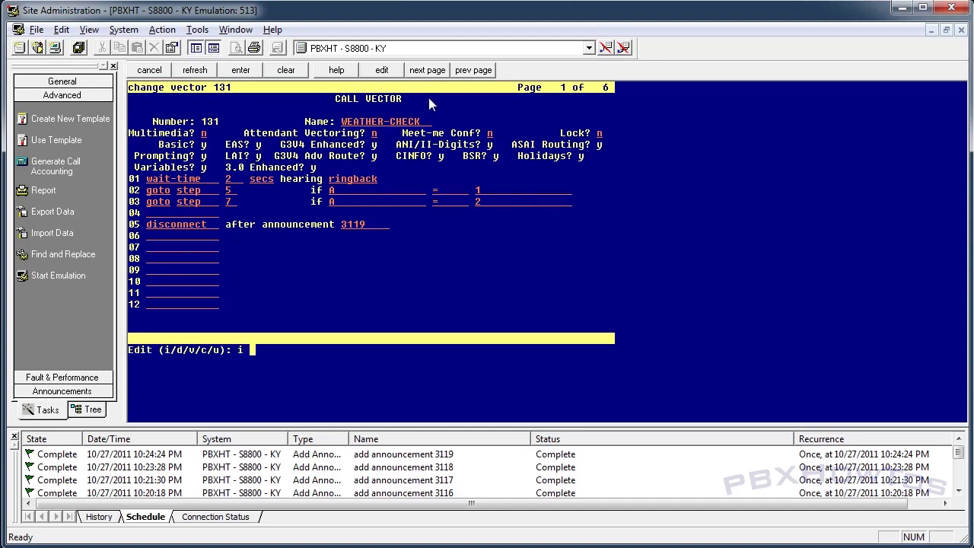
key("Return")
key("Down")
type("#")
key("Tab")
type("OFFICE IS CLOSED")
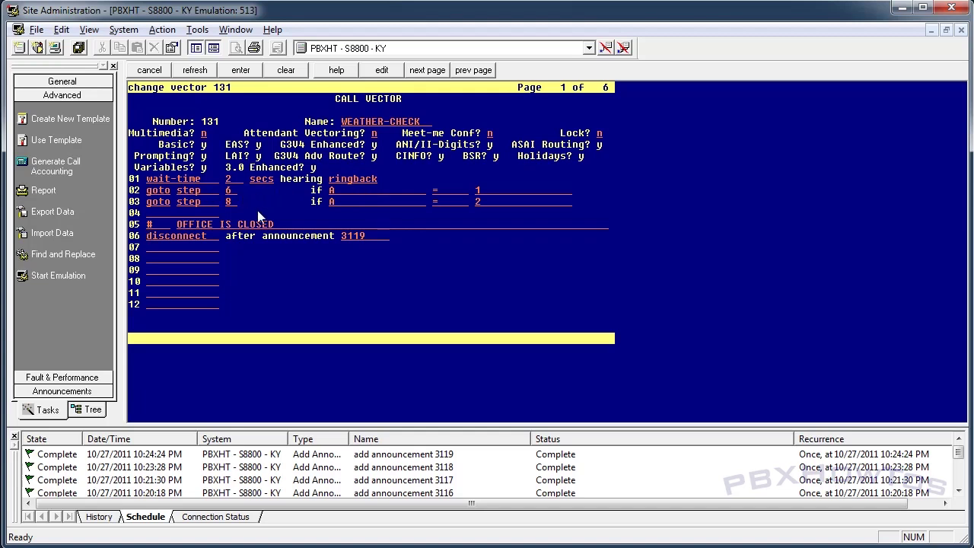
key("Tab")
key("Tab")
type("announcement 3118")
Add step 09: wait-time 3 seconds hearing music.
key("Tab")
type("wait-time")
key("Tab")
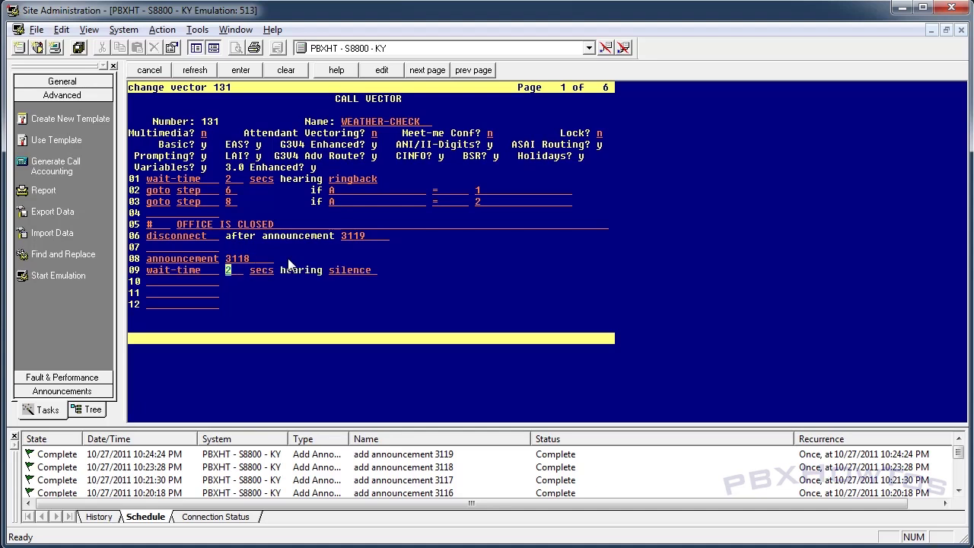
type("3")
key("Tab")
type("music")
key("Tab")
Add step 10: goto step 8 unconditionally.
type("goo")
key("Tab")
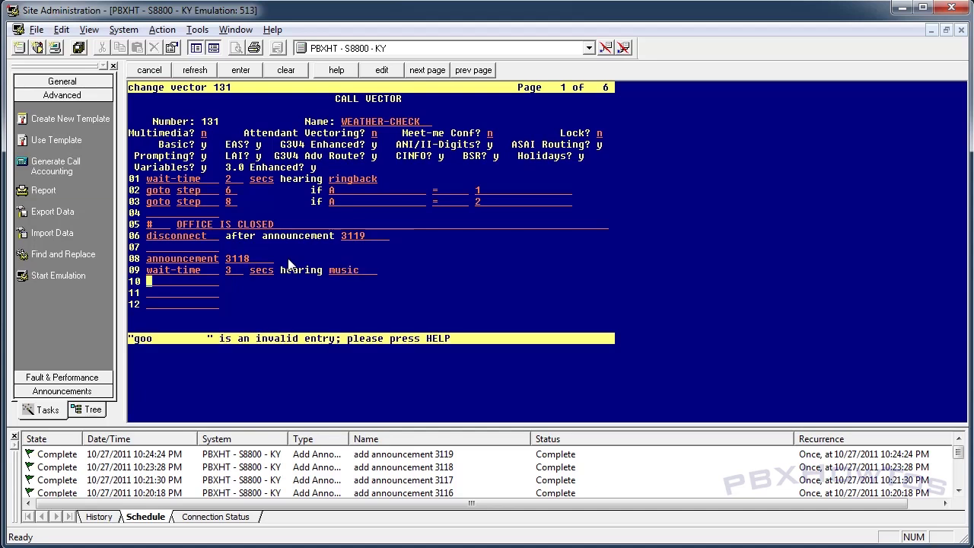
type("go")
key("Tab")
type("8")
key("Tab")
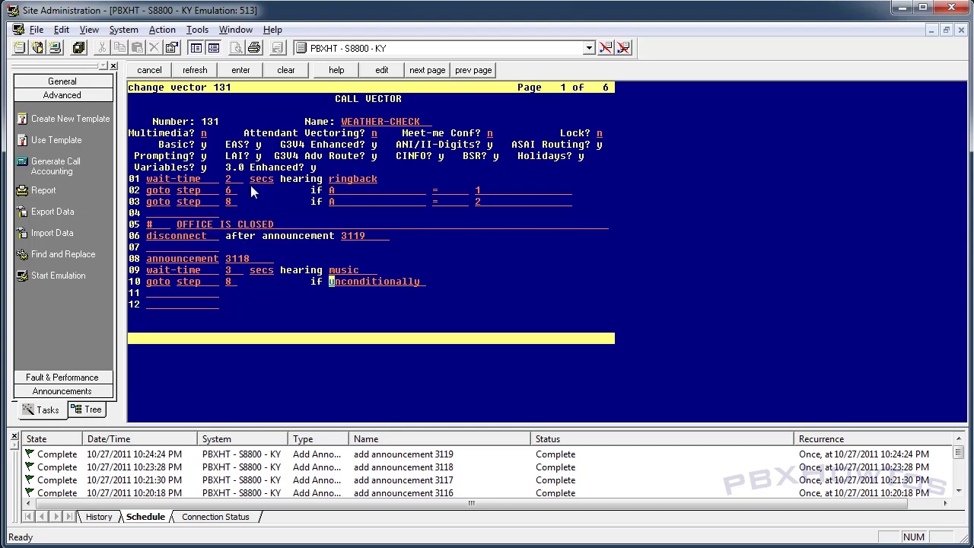
Insert an 'OFFICE IS OPEN' comment as step 08 and save vector 131.
left_click(381, 73)
type("i 8")
key("Return")
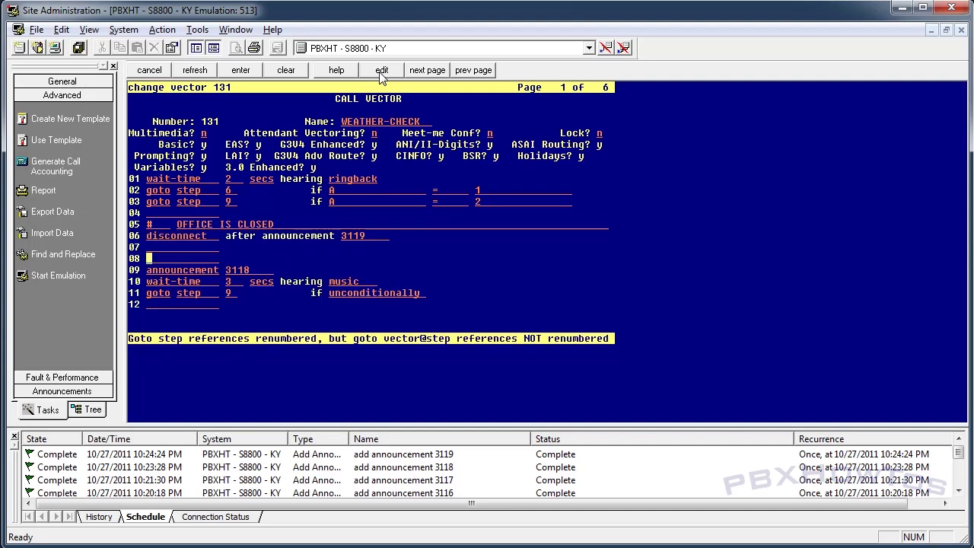
type("#")
key("Tab")
type("OFFICE IS OPEN")
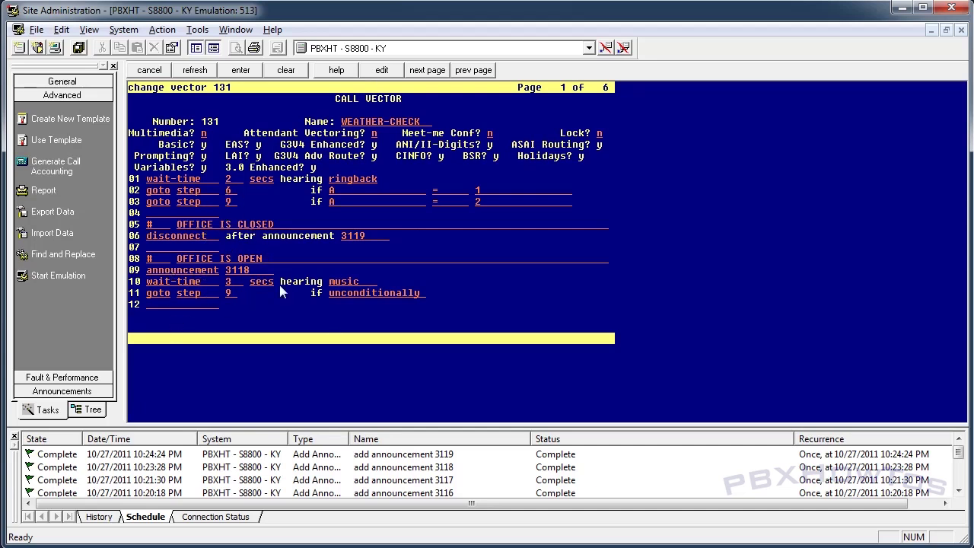
left_click(239, 72)
Run the vector trace listing for vector 13.
type("list ")
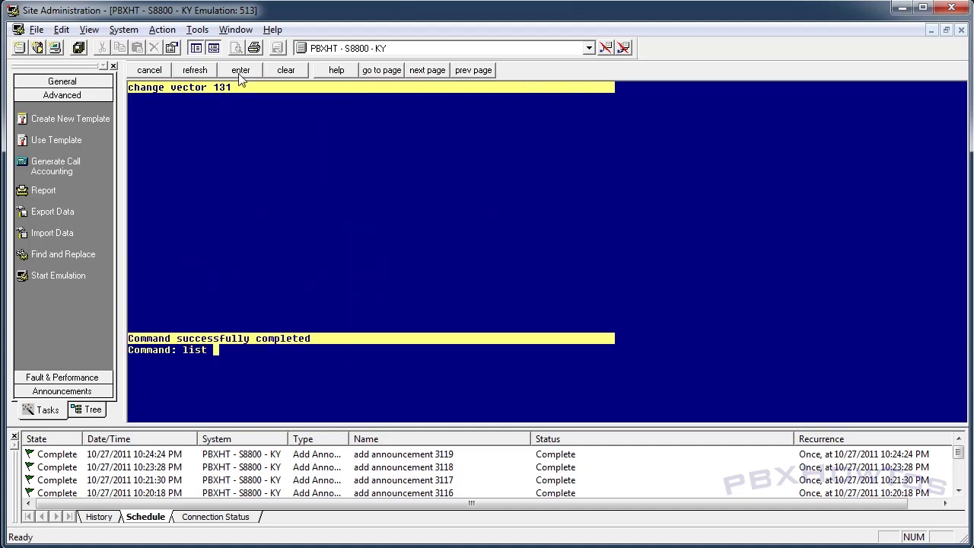
type("trace vec 134")
key("Return")
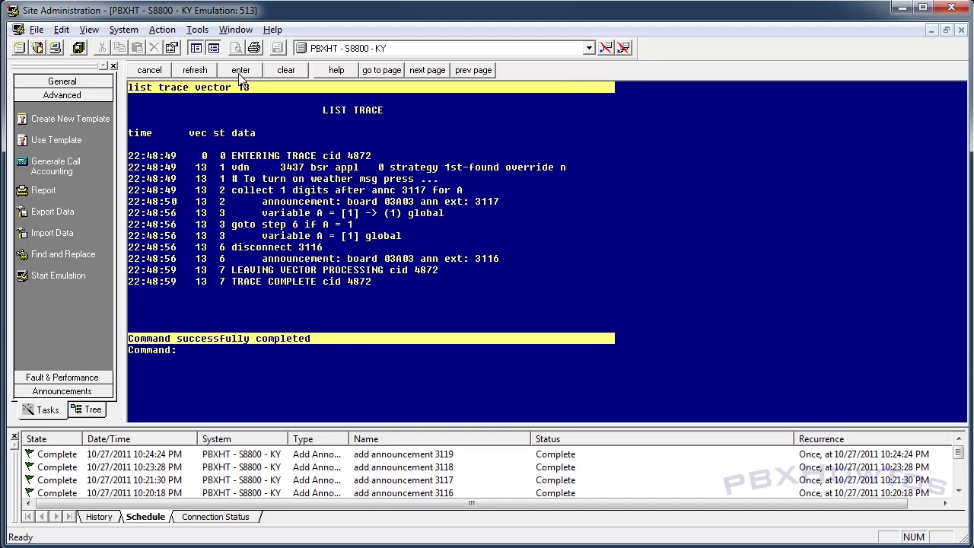
Trace vector 131, confirming A = 1 disconnects after announcement 3119; a follow-up command is mistyped.
type("list ")
type("trace ")
type("vector 131")
key("Return")
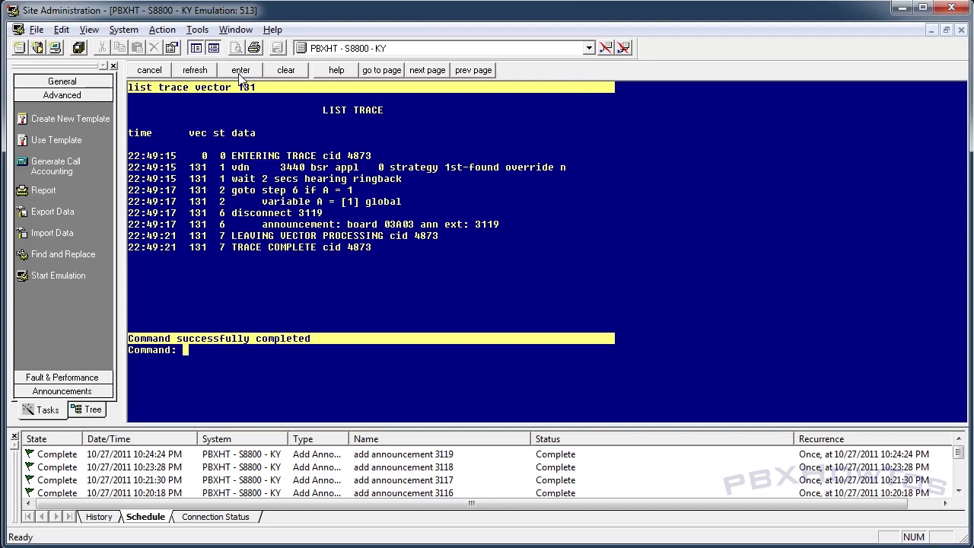
type("list trqace vector")
Retry the rejected command and run a new vector 13 trace where the caller sets A to 2.
key("Return")
type("trace vec 13")
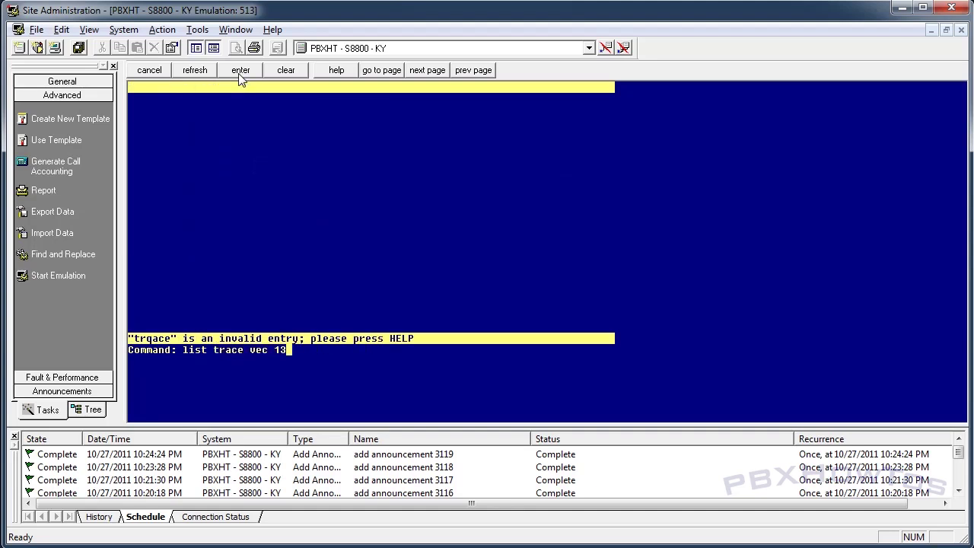
key("Return")
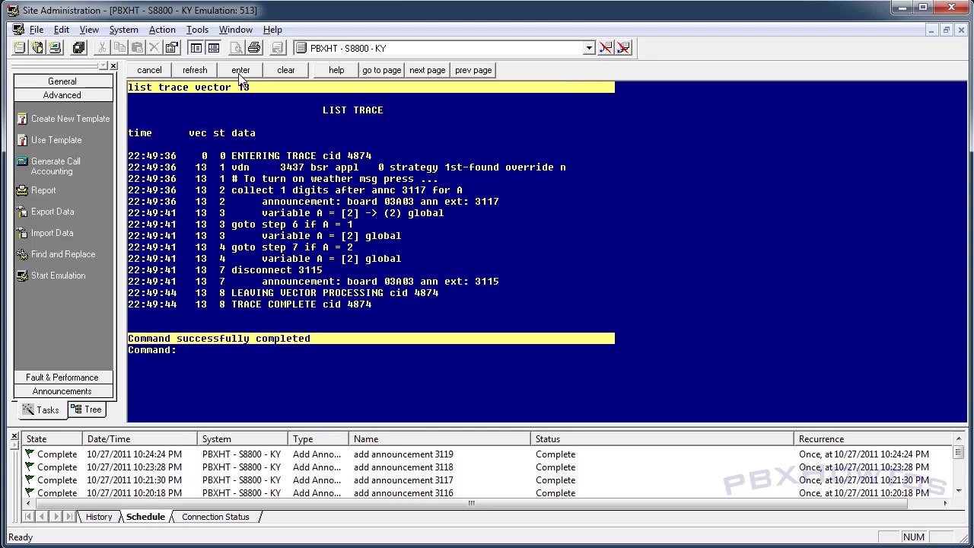
type("list trace ")
type("vector 131")
Trace vector 131 with A = 2 looping announcement 3118 with music on hold, then stop the trace.
key("Return")
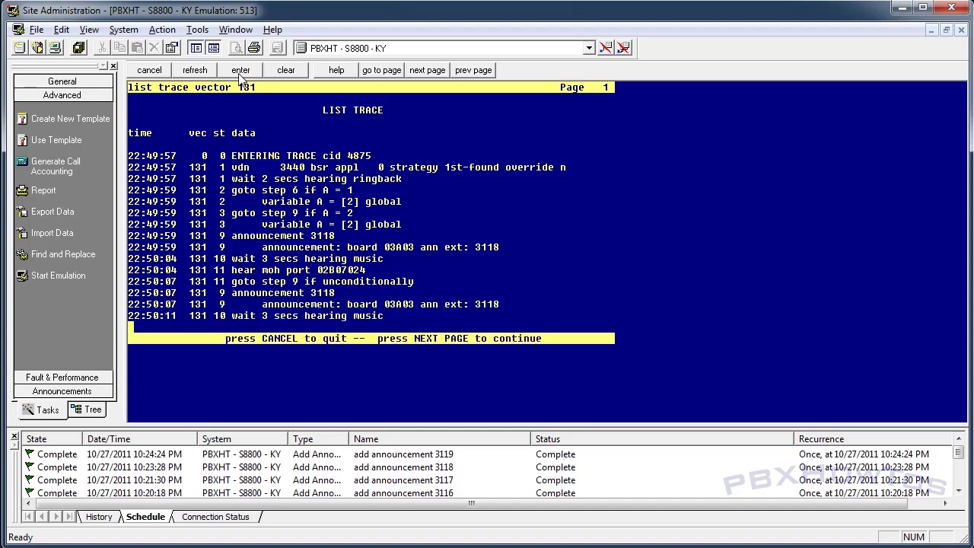
key("F1")
Browse the variables with 'ch var', exit unsaved, then 'disp var' showing A 'WEATHER STATUS' assigned 2.
type("ch var")
key("Return")
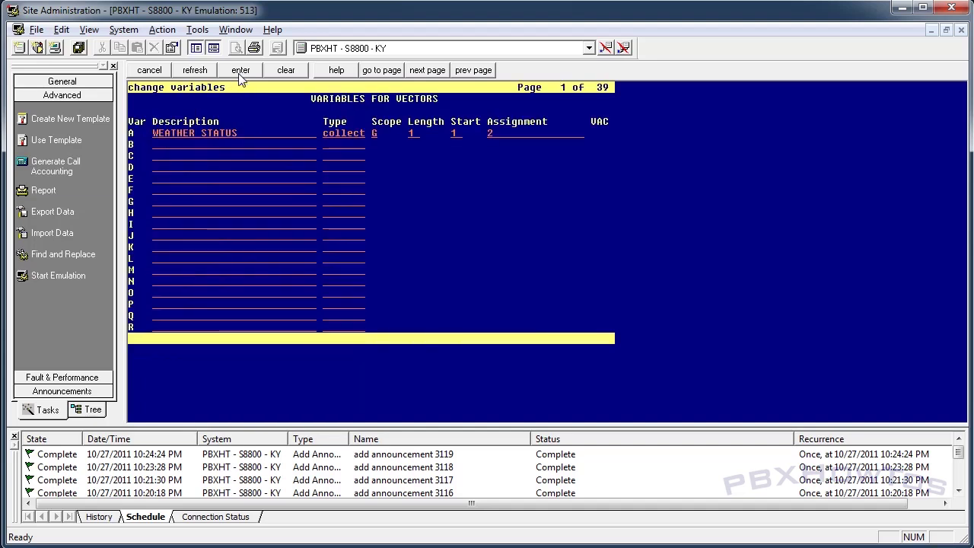
key("Down")
key("Down")
key("Down")
key("Down")
key("Down")
key("Down")
key("Up")
key("Up")
key("Up")
key("Up")
key("Up")
key("Up")
key("Up")
key("Up")
key("Down")
left_click(150, 71)
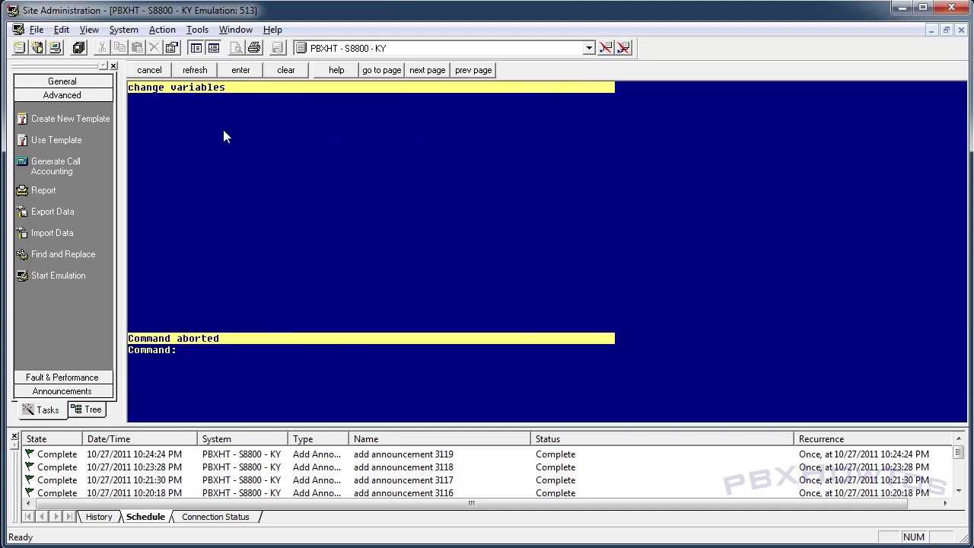
type("disp var")
key("Return")
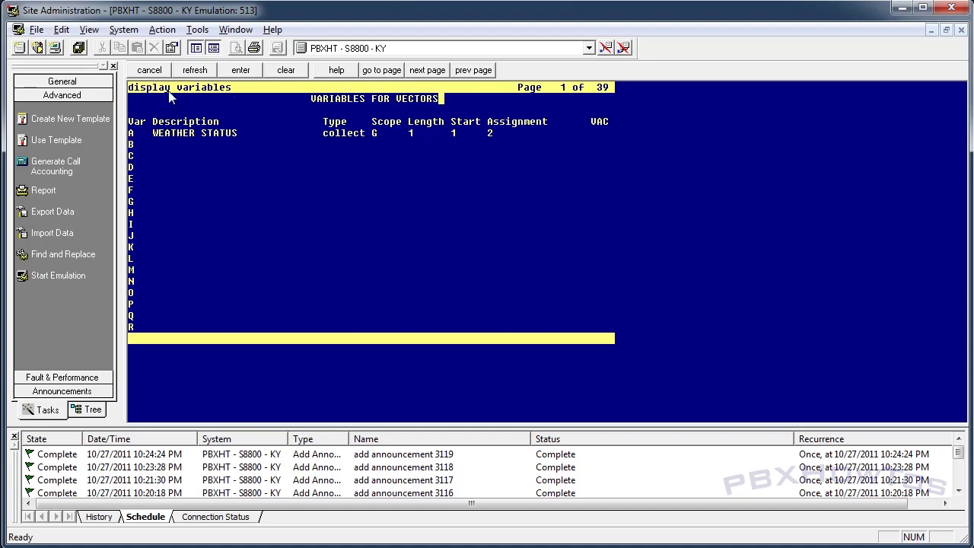
Redisplay the vector variables to see variable A now assigned 1.
key("F1")
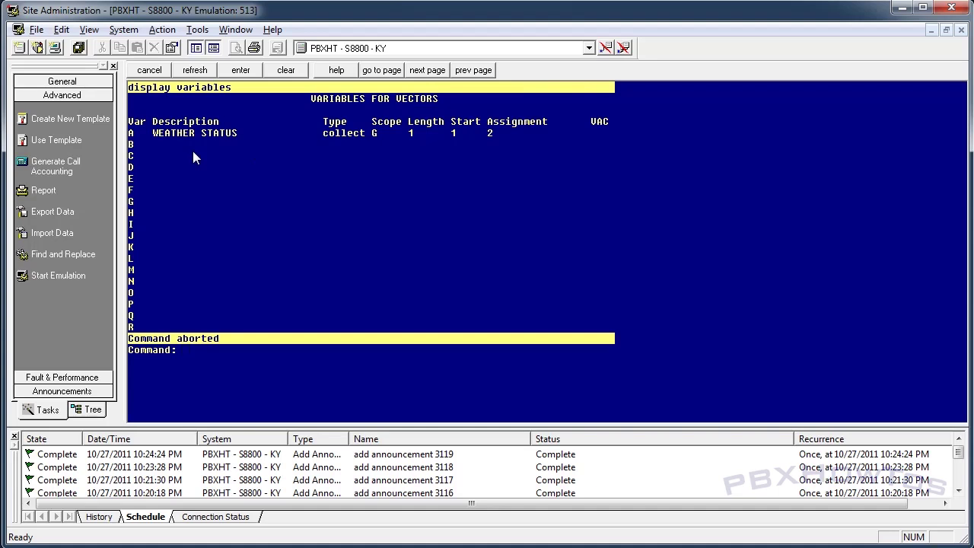
type("display variables")
key("Return")
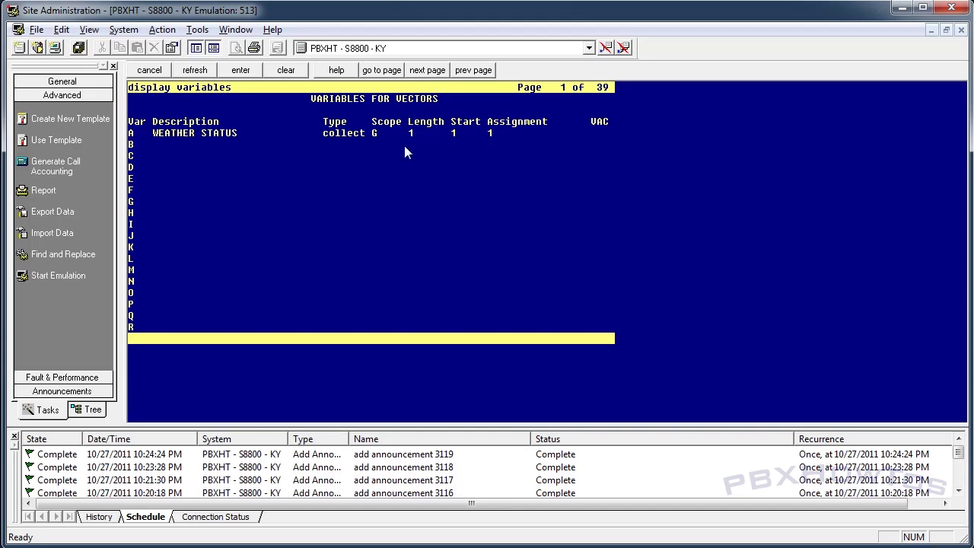
key("F1")
Check variable A's assignment in the 'ch var' form and leave it unchanged.
type("xch")
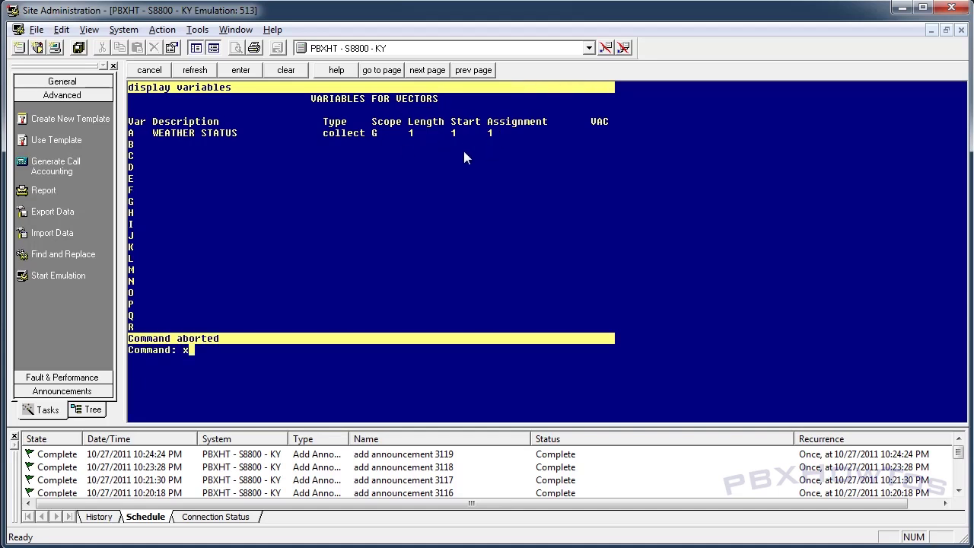
key("BackSpace")
key("BackSpace")
type("ch var")
key("Return")
key("Tab")
key("Tab")
key("Tab")
key("Tab")
key("Tab")
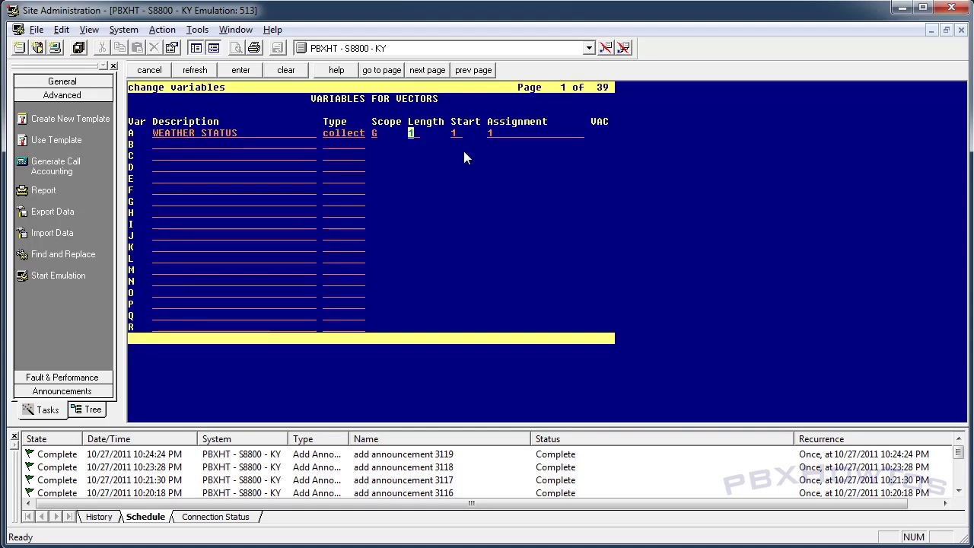
key("F1")
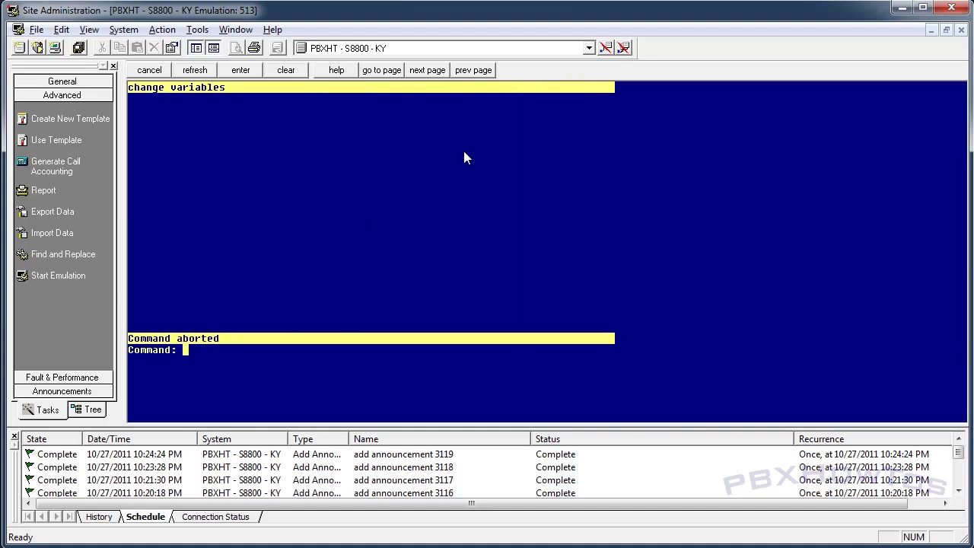
Open vector 13 'SET-WEATHER-STA' for editing with 'ch vec 13' and move toward step 04.
type("ch vec 13")
key("Return")
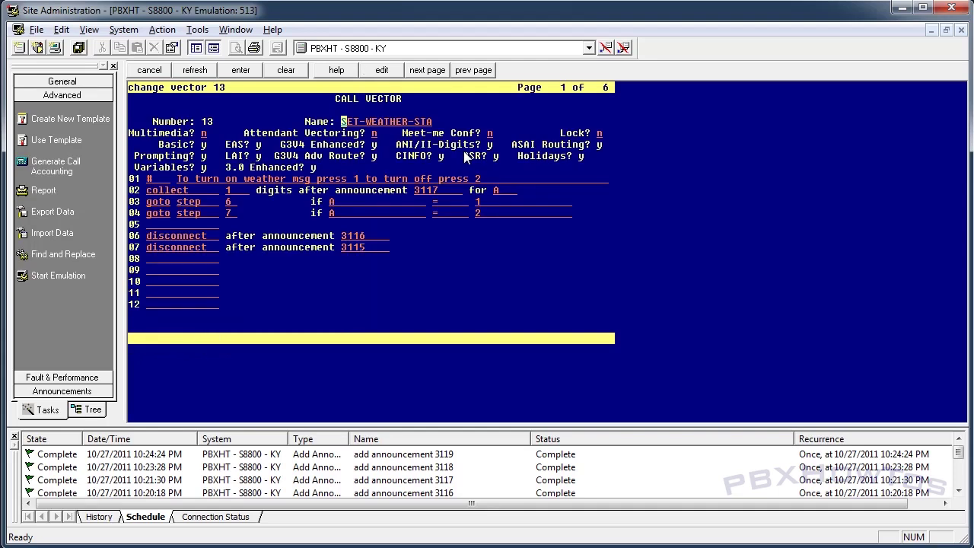
key("Down")
key("Down")
key("Down")
key("Down")
key("Down")
key("Down")
key("Down")
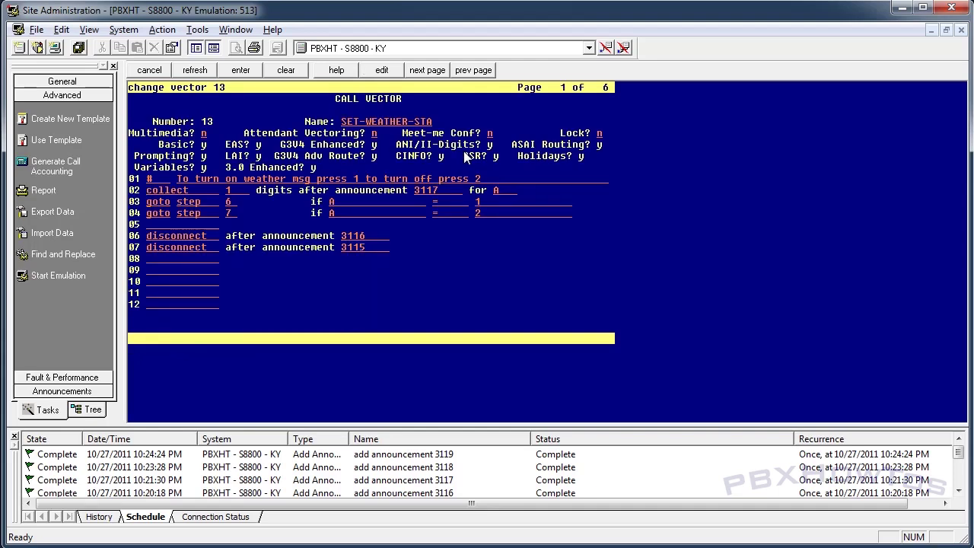